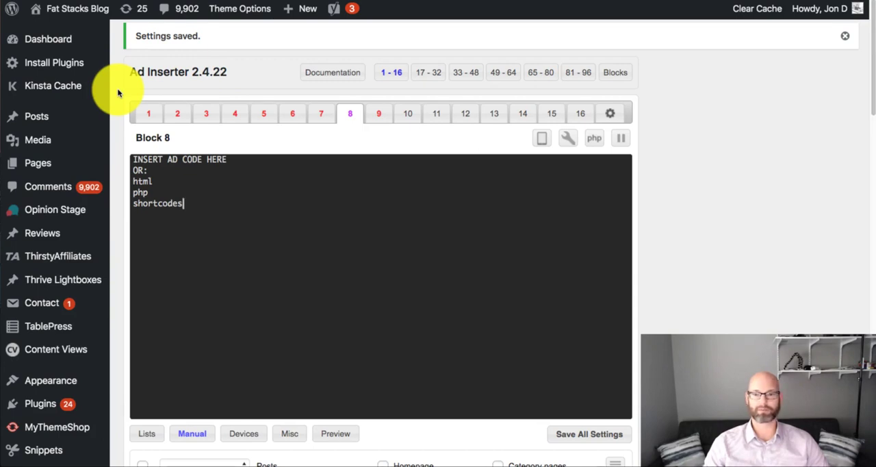
- Look over Block 8's code area and its page-type, insertion, widget and shortcode settings in Ad Inserter
scroll(118, 93, down, 1)
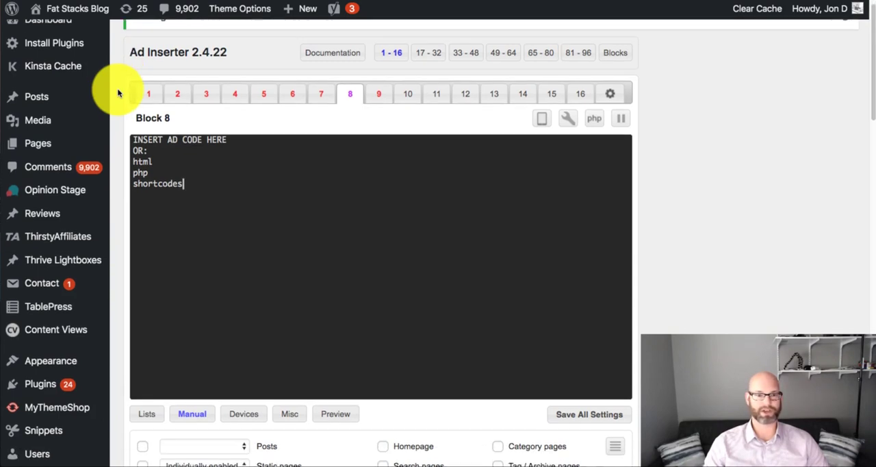
scroll(118, 92, down, 1)
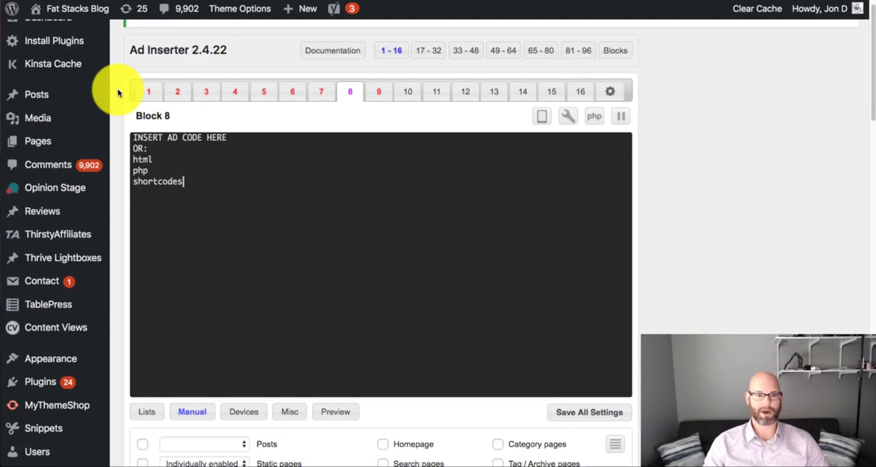
scroll(118, 93, down, 3)
scroll(118, 93, up, 4)
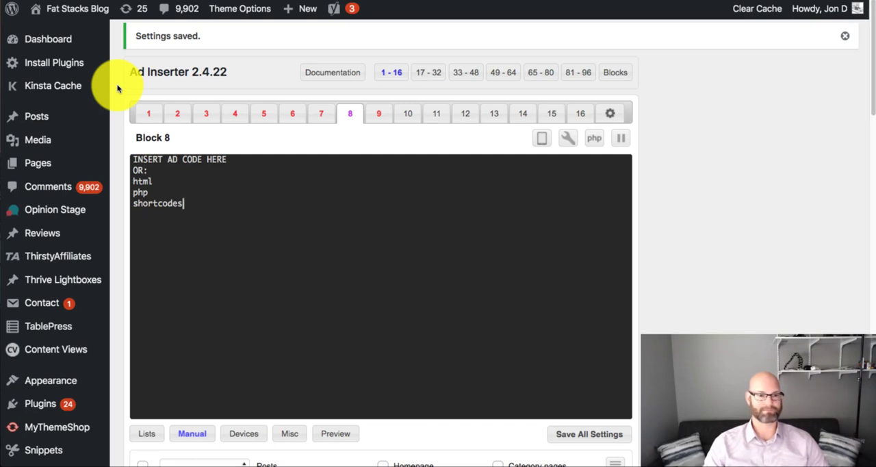
scroll(117, 88, down, 5)
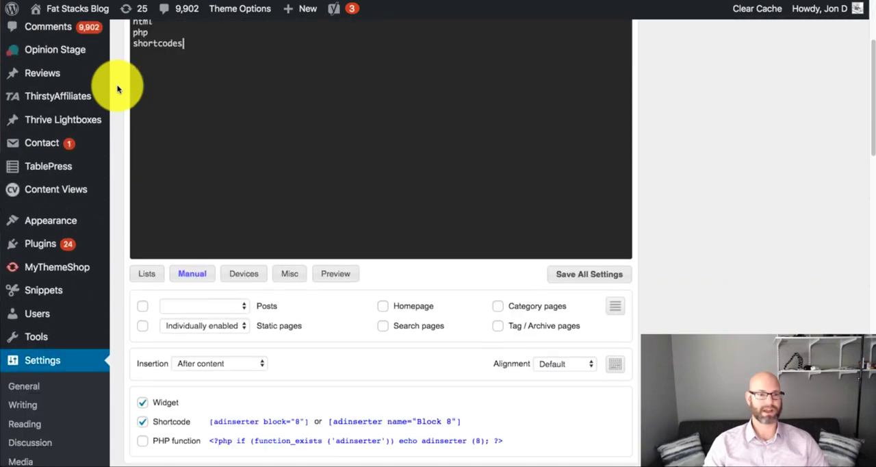
scroll(117, 88, down, 2)
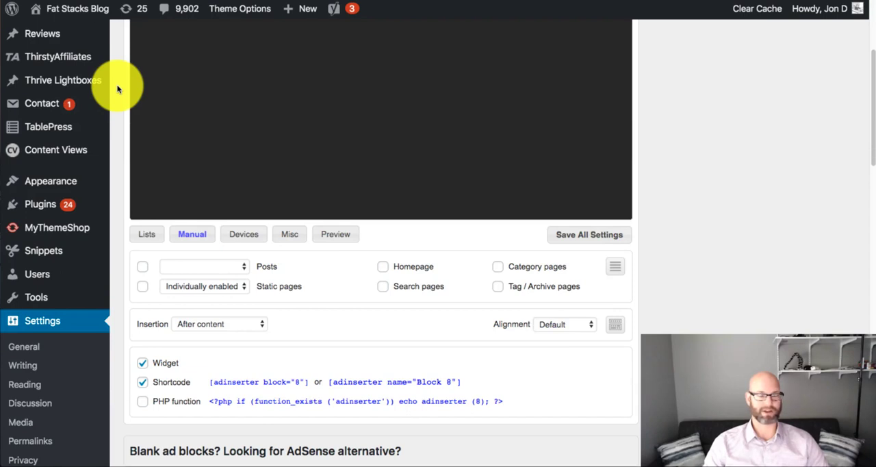
scroll(117, 88, down, 5)
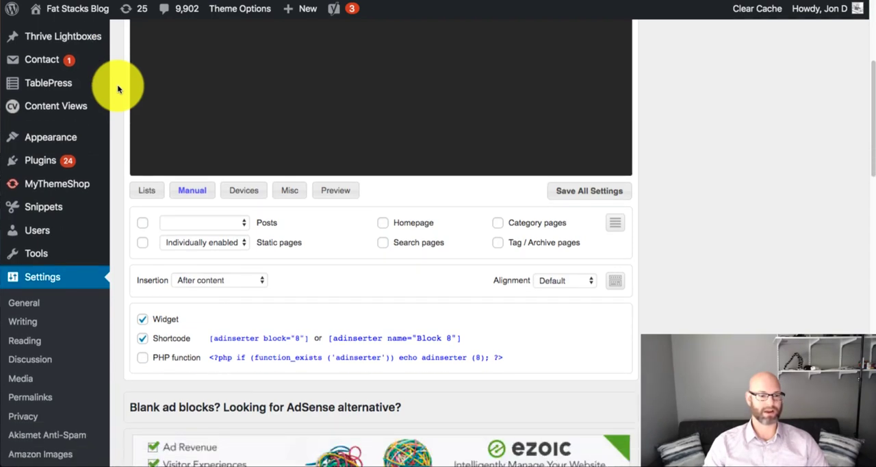
scroll(117, 84, up, 10)
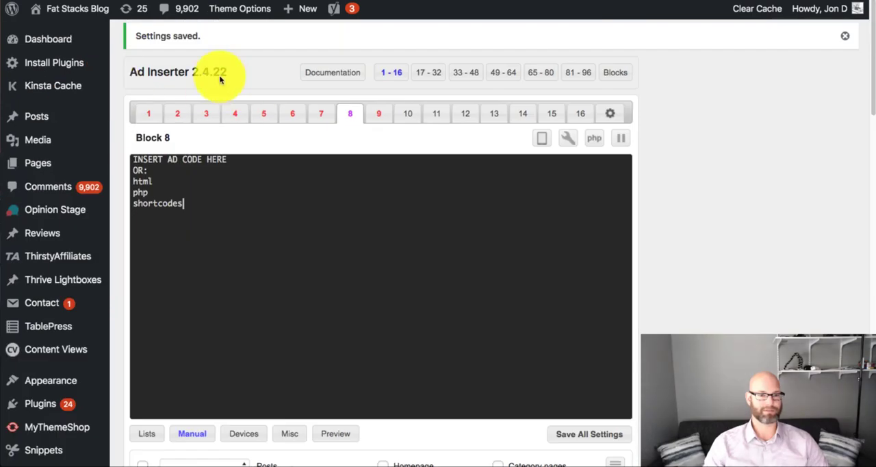
scroll(134, 152, down, 8)
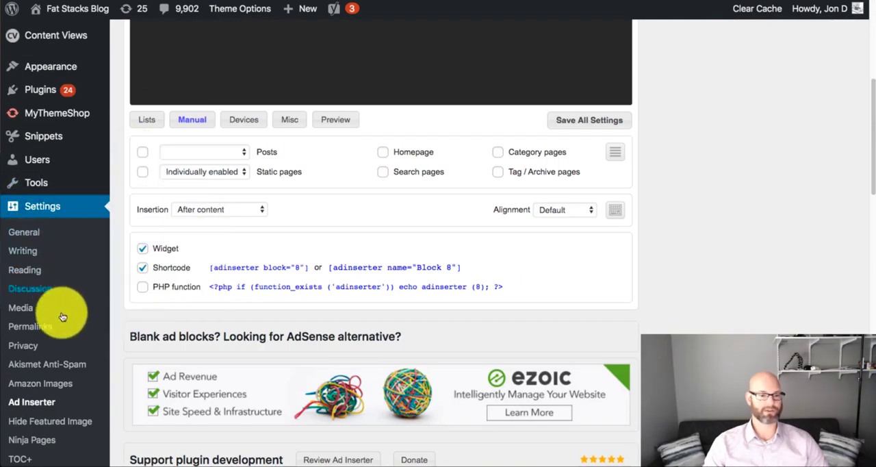
scroll(108, 290, up, 10)
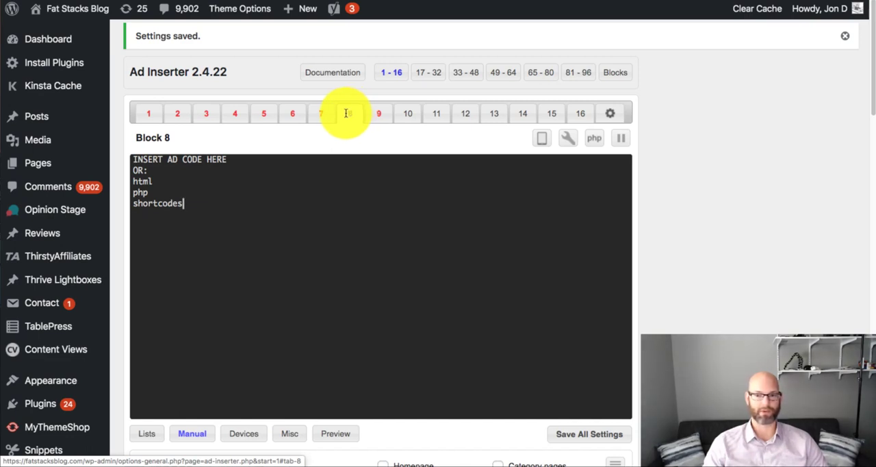
- Browse through ad blocks 9 to 16 and return to Block 8
click(381, 115)
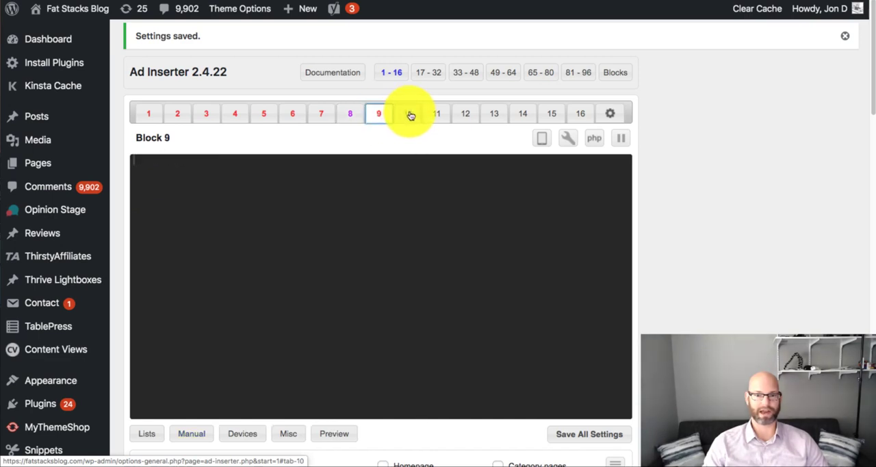
click(417, 113)
click(441, 115)
click(469, 115)
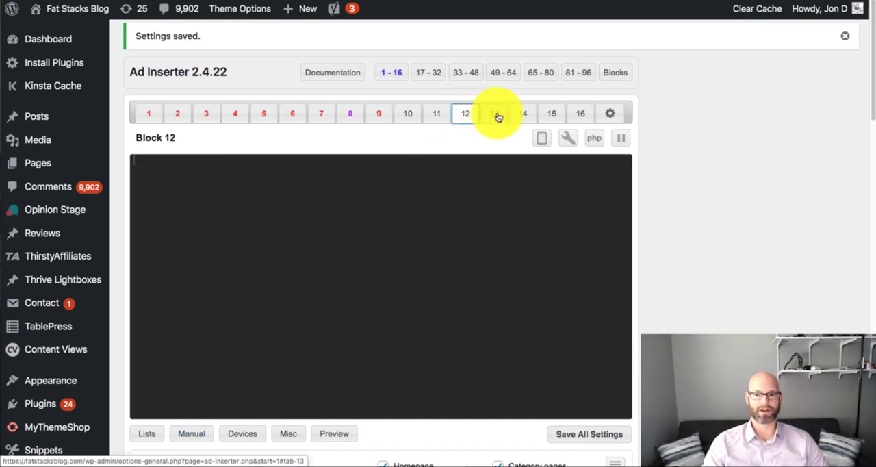
click(497, 114)
click(526, 115)
click(551, 115)
click(580, 113)
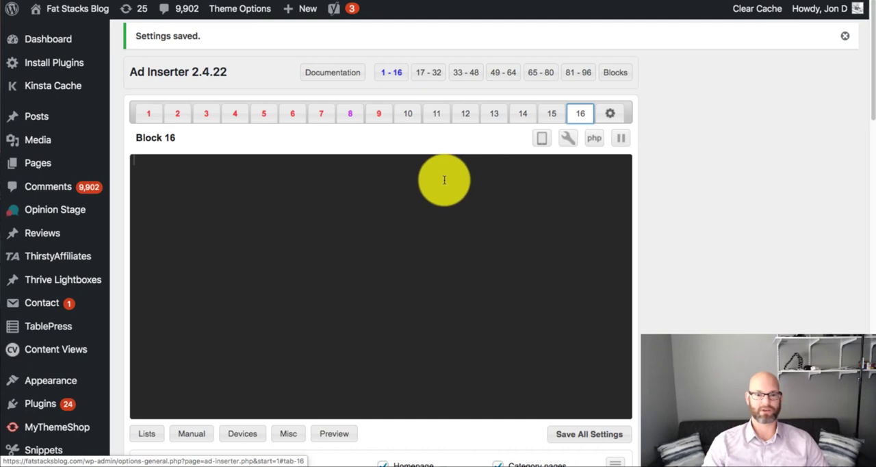
click(355, 117)
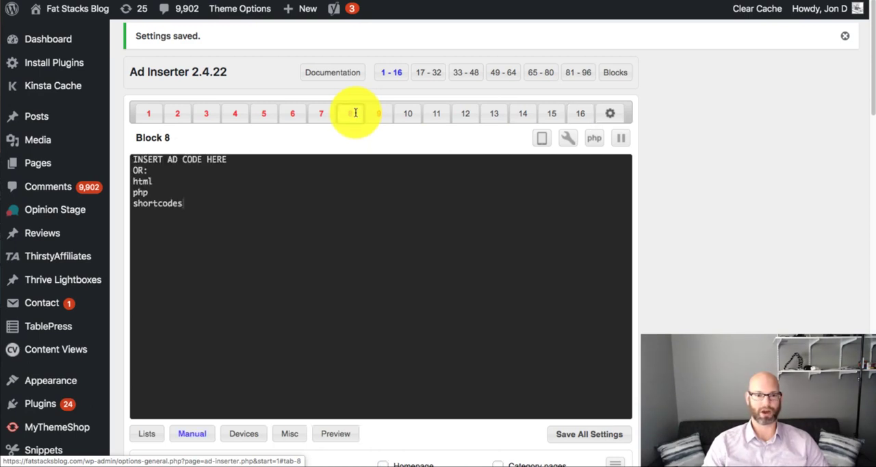
- Examine Block 8's editable name and the ad code, html, php and shortcodes lines in its code area
click(172, 138)
drag(172, 138, 125, 141)
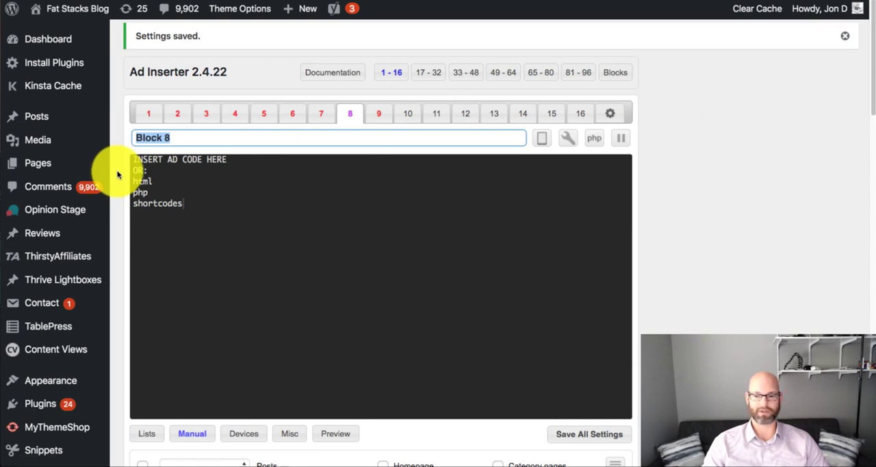
scroll(117, 174, down, 1)
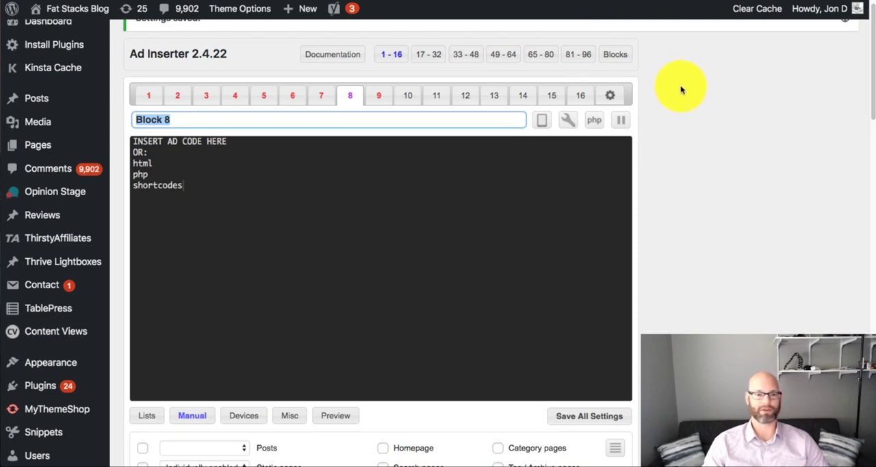
scroll(115, 173, down, 1)
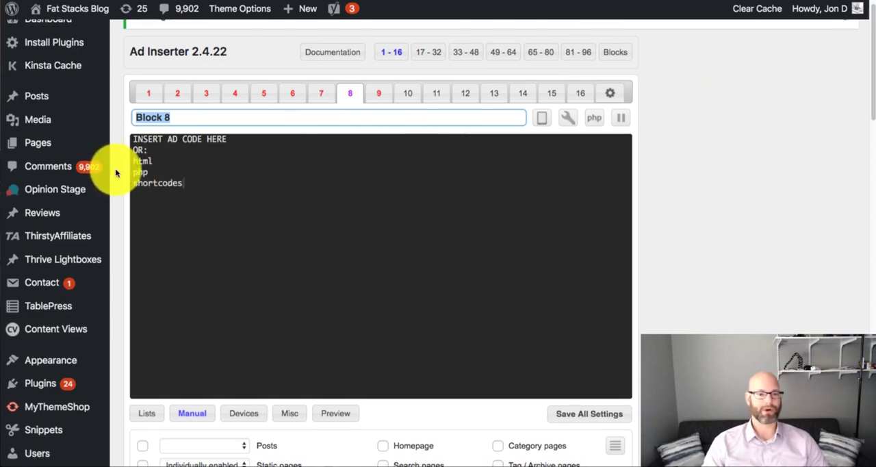
scroll(116, 173, down, 1)
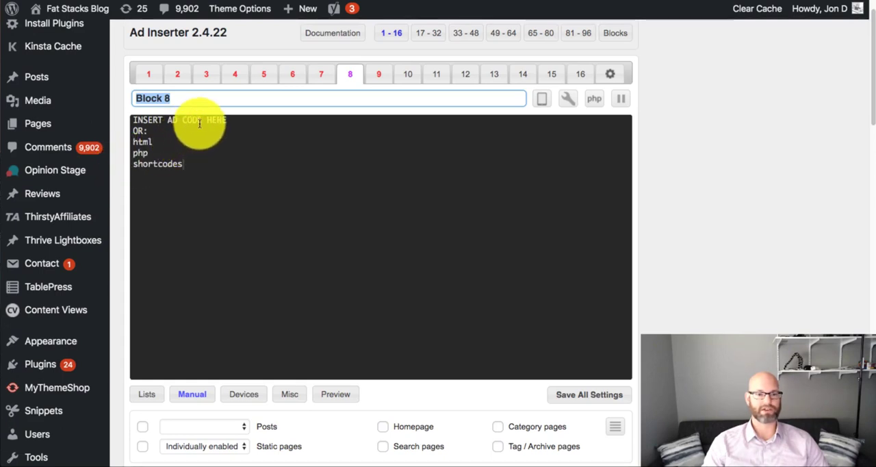
drag(134, 118, 265, 135)
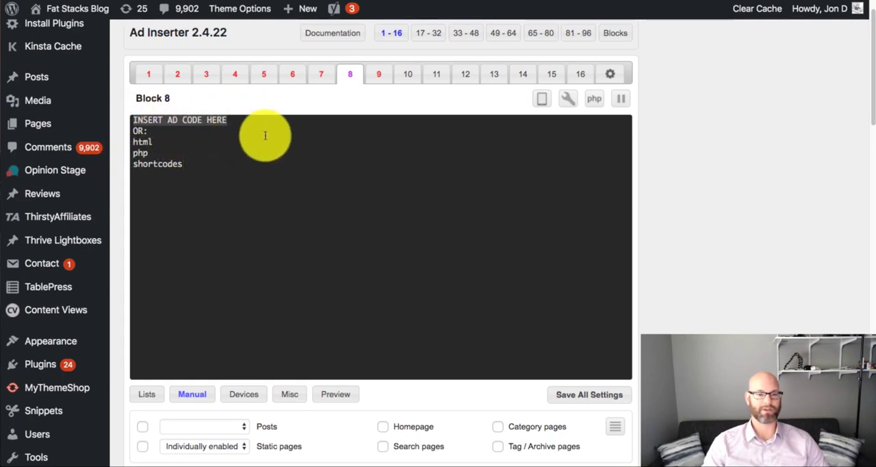
click(168, 140)
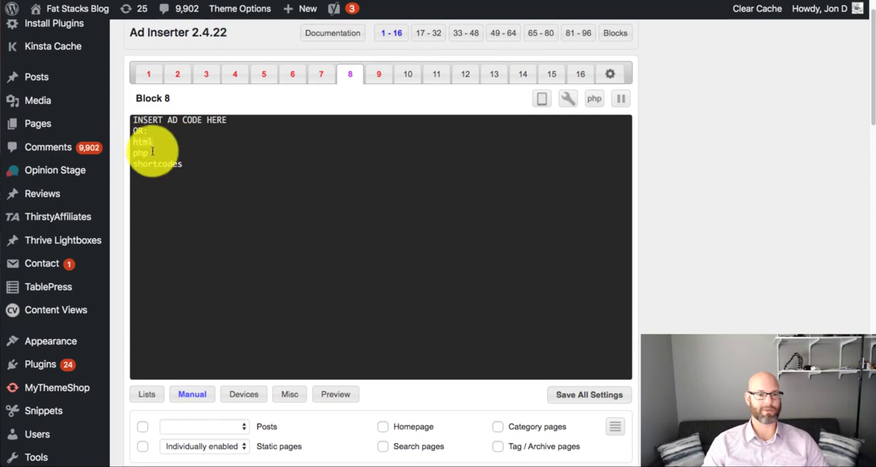
drag(188, 164, 130, 163)
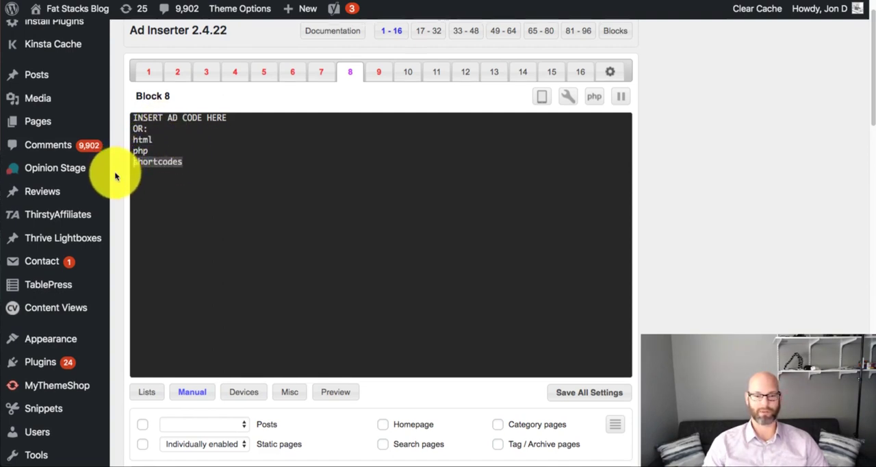
- Enable automatic insertion of Block 8 on posts, leaving static pages disabled
scroll(115, 176, down, 5)
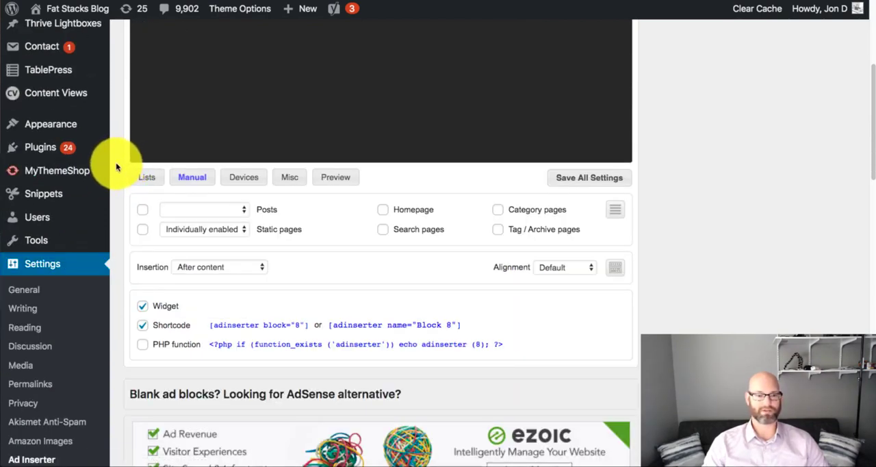
scroll(115, 168, down, 1)
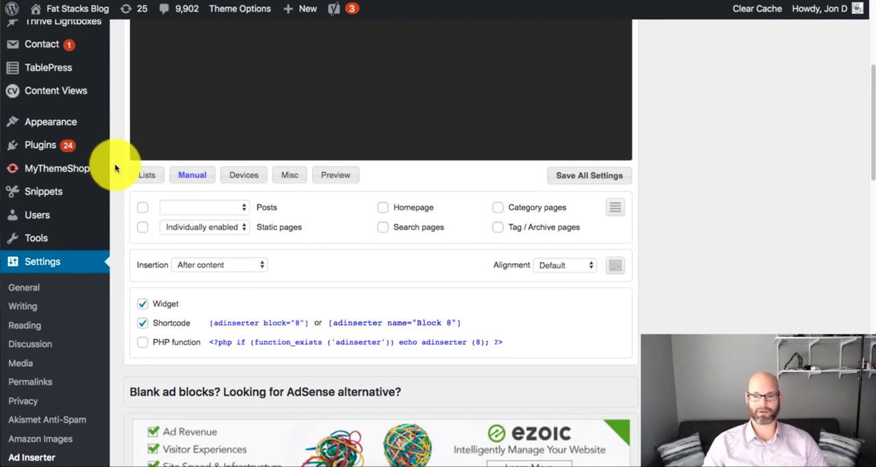
click(143, 208)
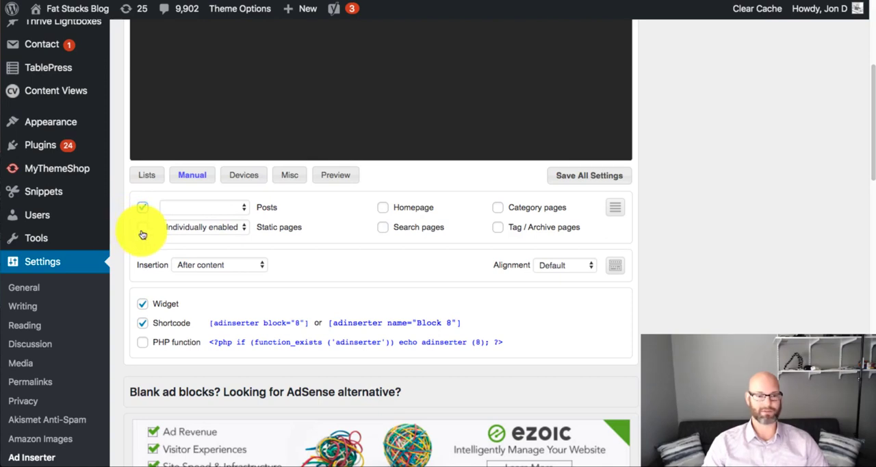
click(140, 230)
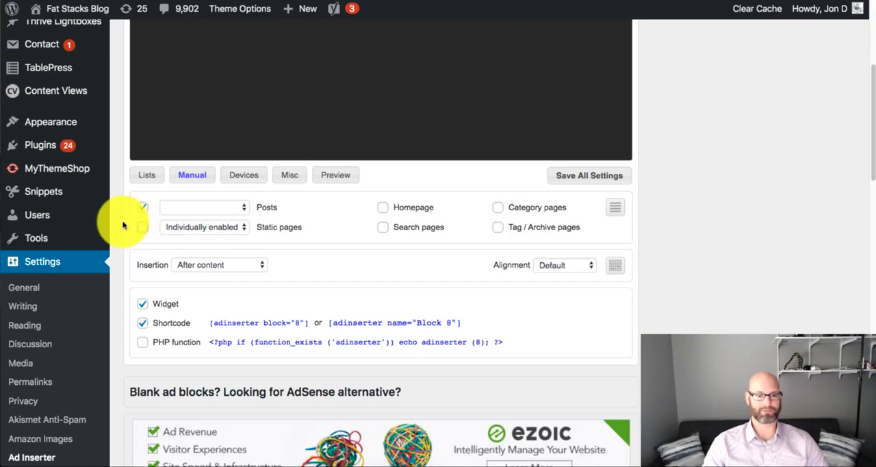
- Set Block 8's individual exception option for posts to Individually enabled
click(239, 209)
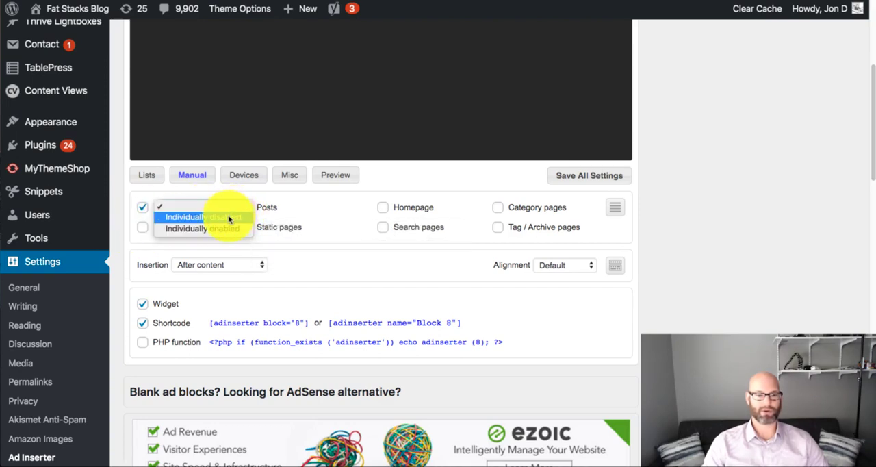
click(230, 218)
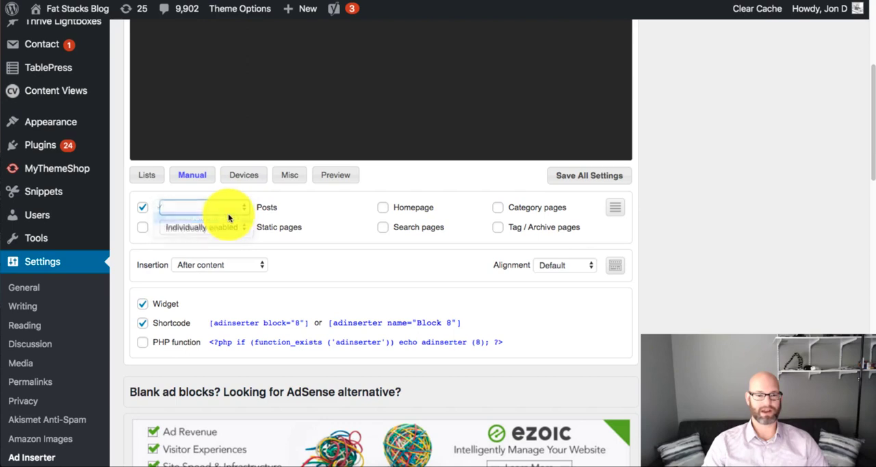
click(231, 206)
click(220, 219)
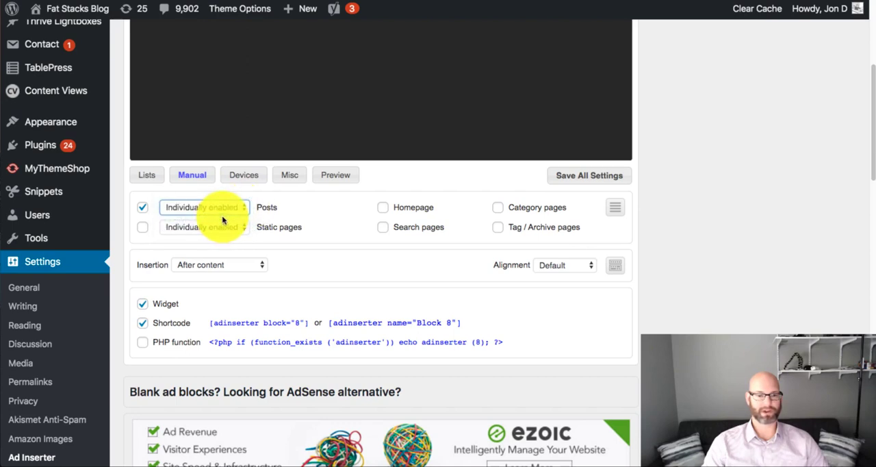
- Set Block 8's individual exception option for posts to Individually disabled
click(239, 211)
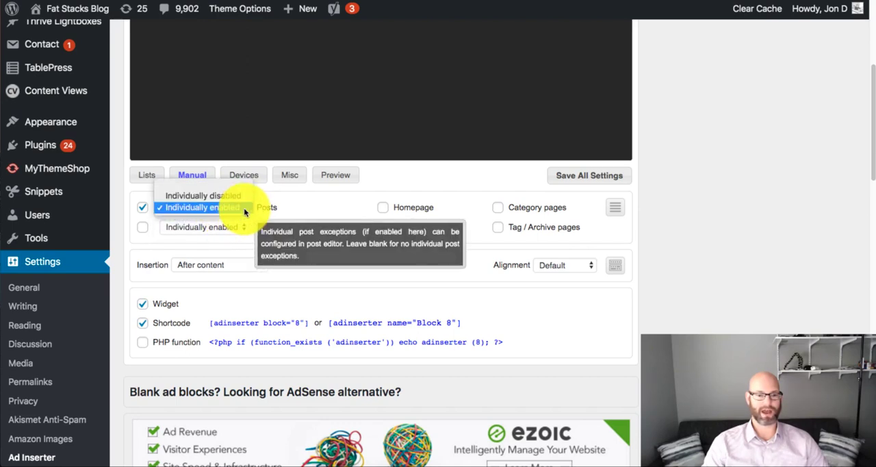
click(227, 197)
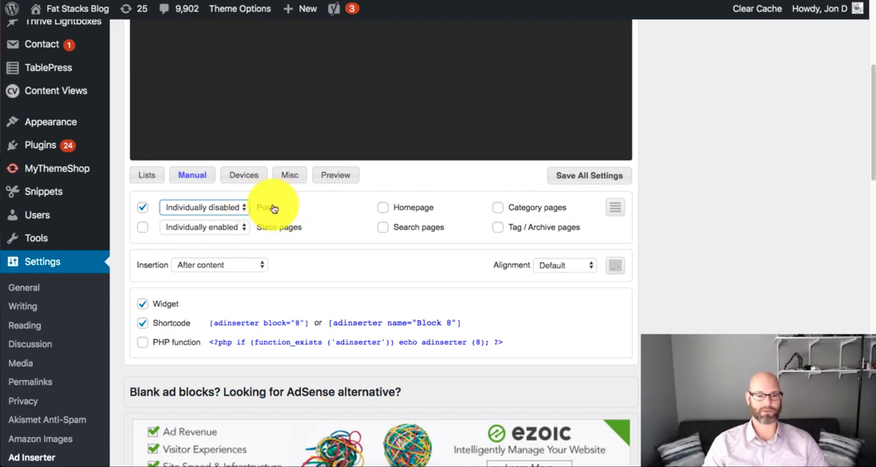
click(223, 208)
click(317, 219)
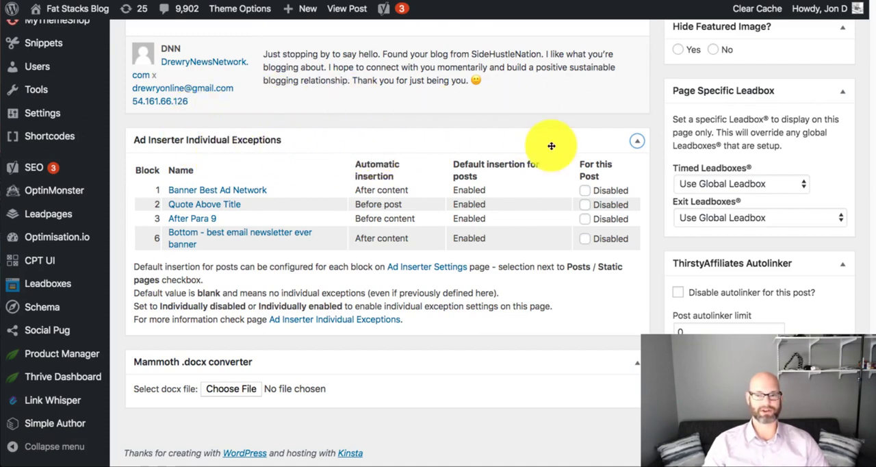
- In the post editor's Ad Inserter exceptions, try disabling blocks 1, 2, 3 and 6 for this post, and clear them again
click(586, 191)
click(585, 205)
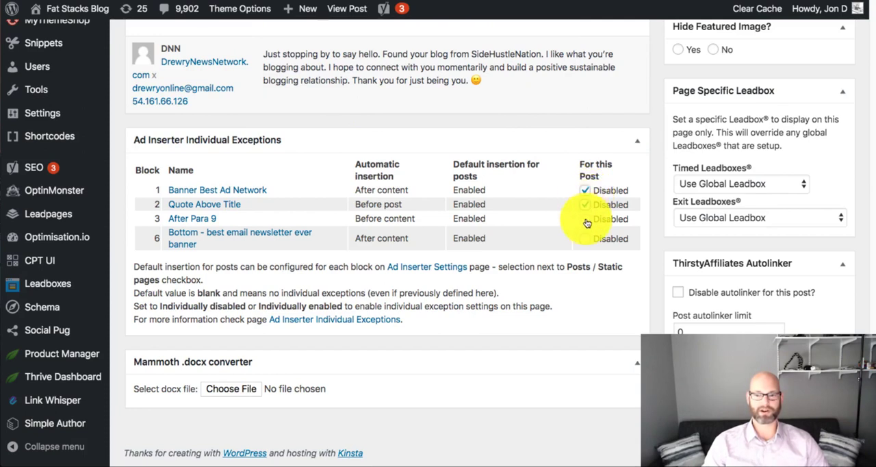
click(586, 219)
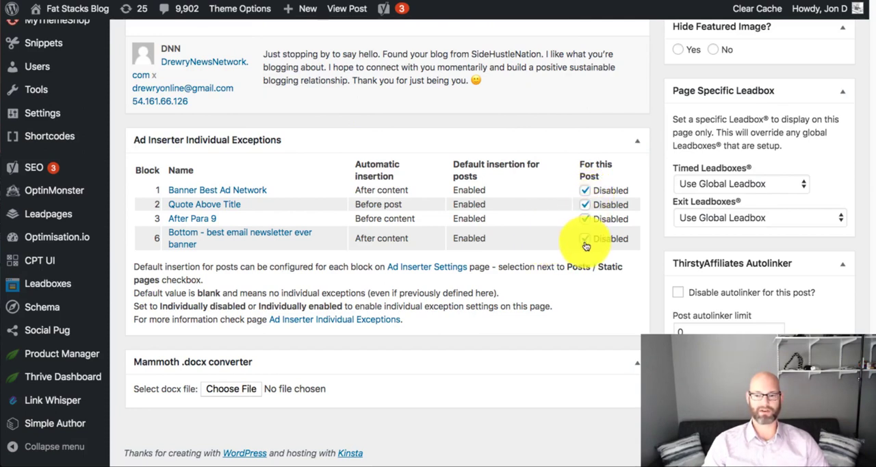
click(586, 220)
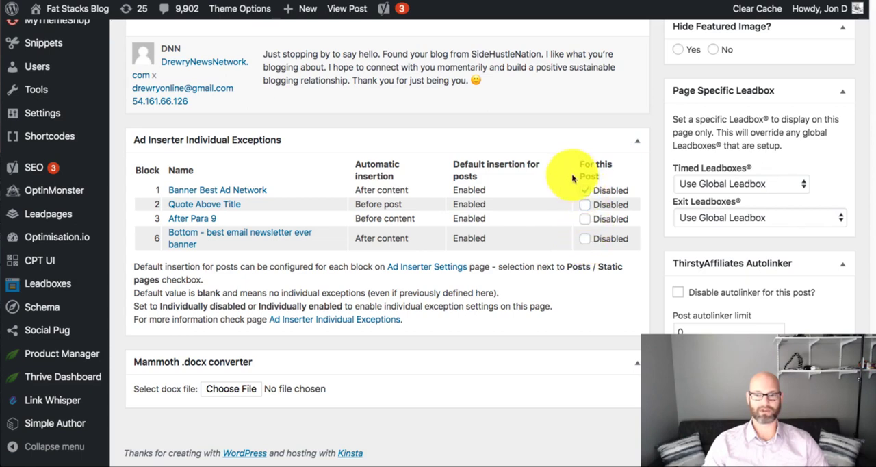
click(586, 192)
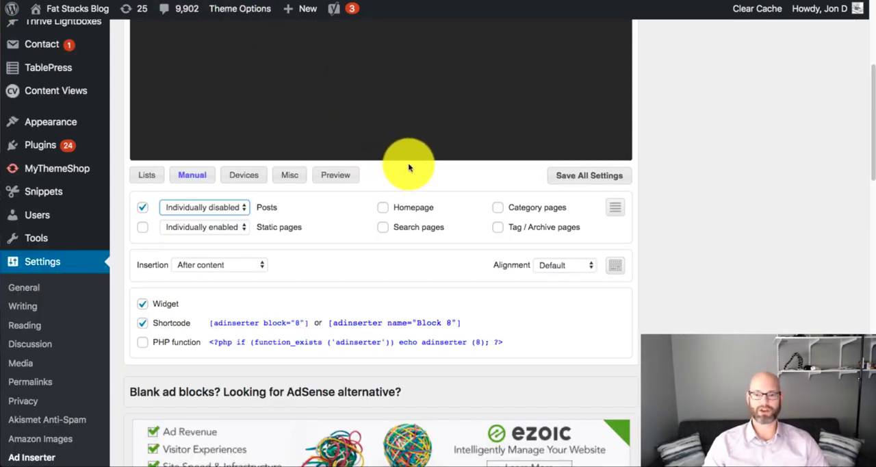
- Examine Block 8's placement settings and the available automatic insertion positions without changing them
scroll(319, 198, down, 1)
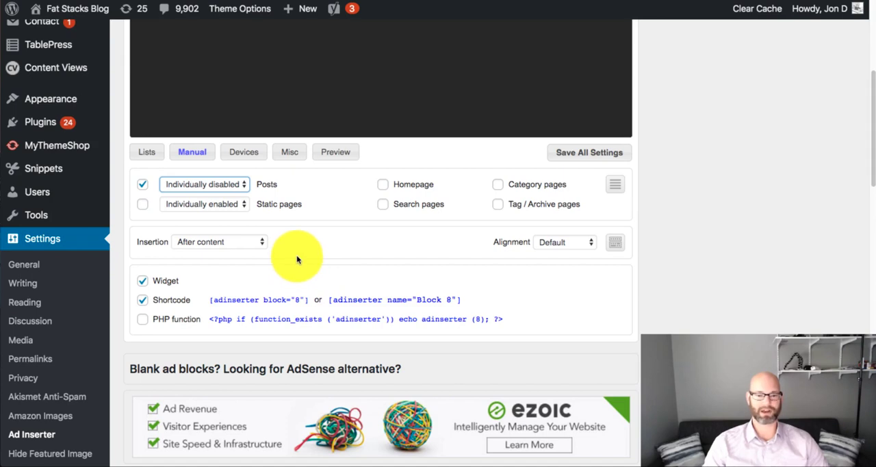
scroll(308, 253, up, 5)
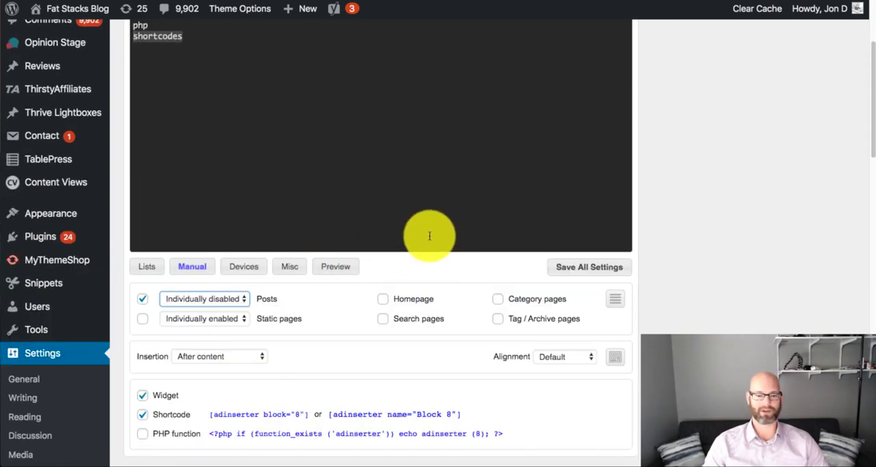
scroll(428, 234, up, 4)
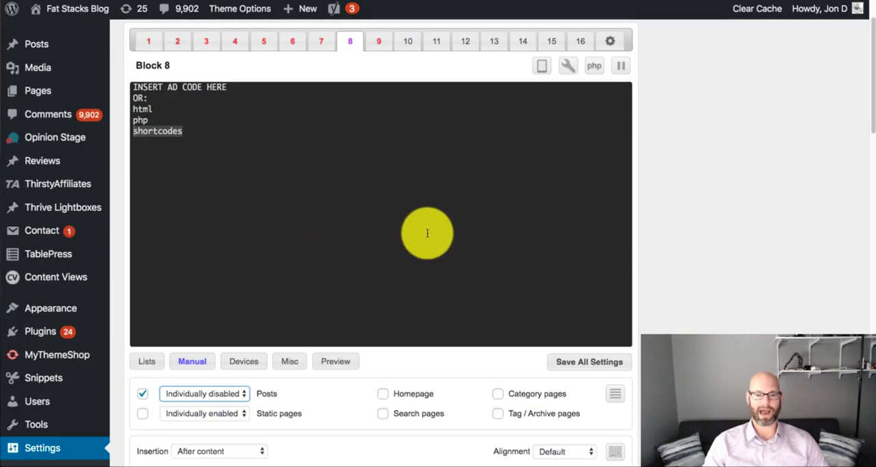
scroll(424, 233, down, 4)
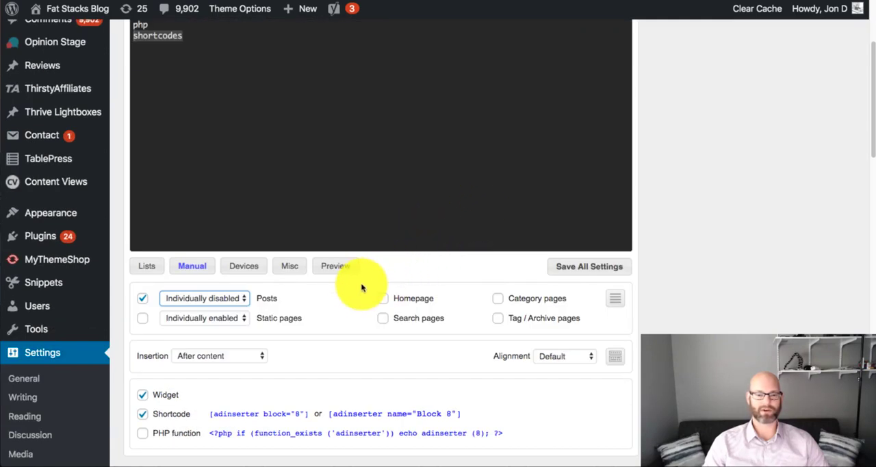
scroll(354, 295, down, 1)
scroll(354, 295, down, 5)
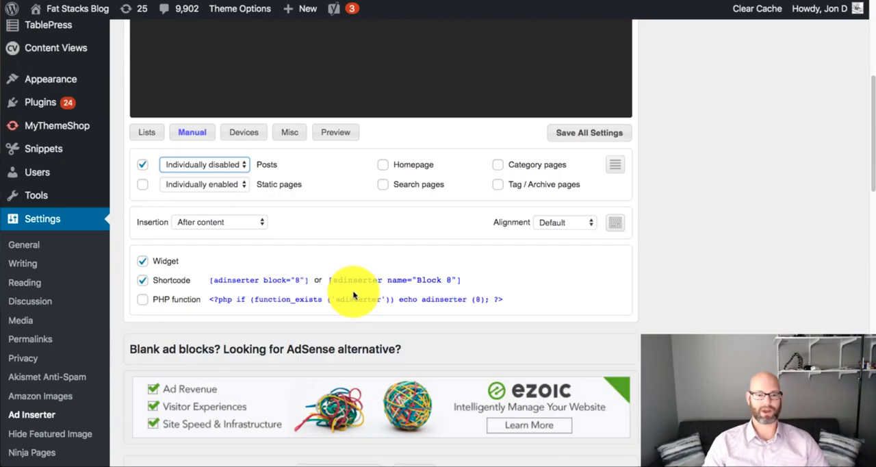
click(261, 224)
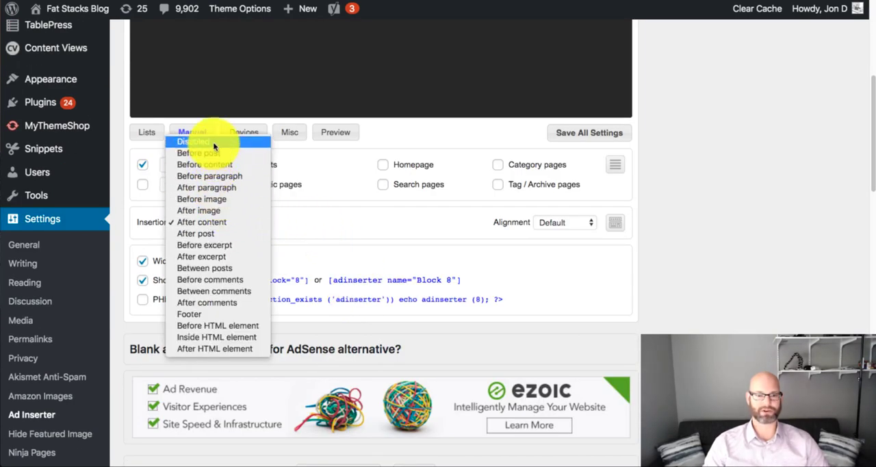
click(307, 222)
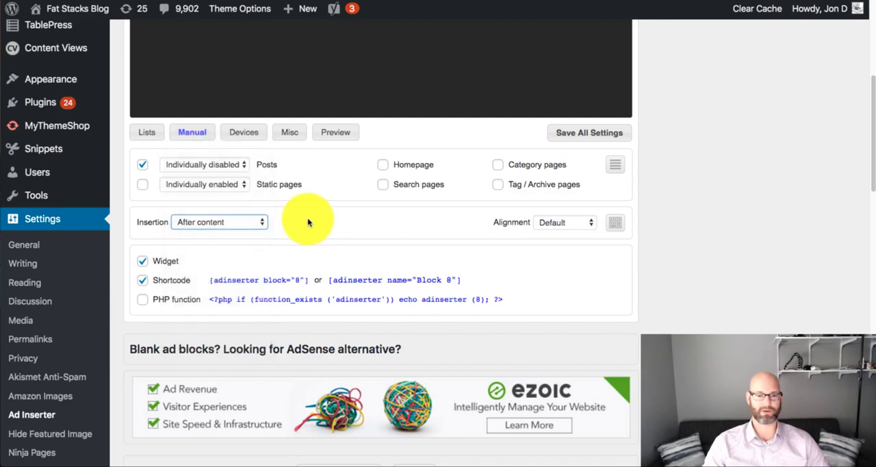
- Set Block 8's automatic insertion to Before paragraph with paragraph number 5
click(259, 223)
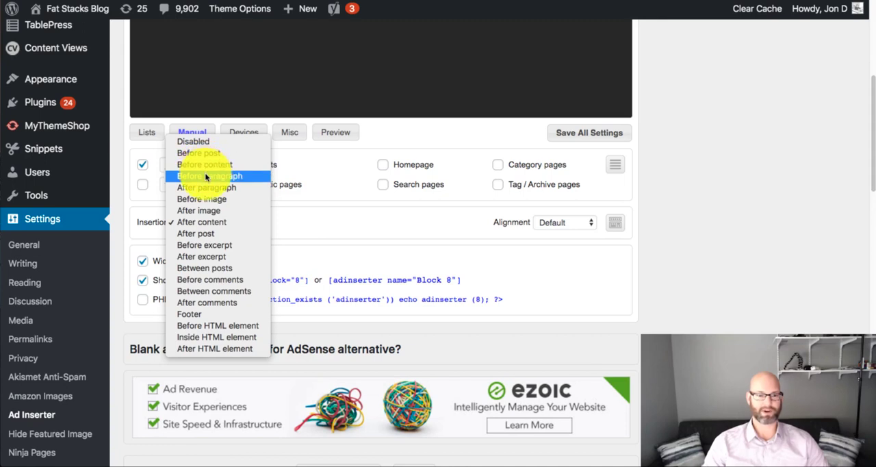
click(205, 177)
click(271, 222)
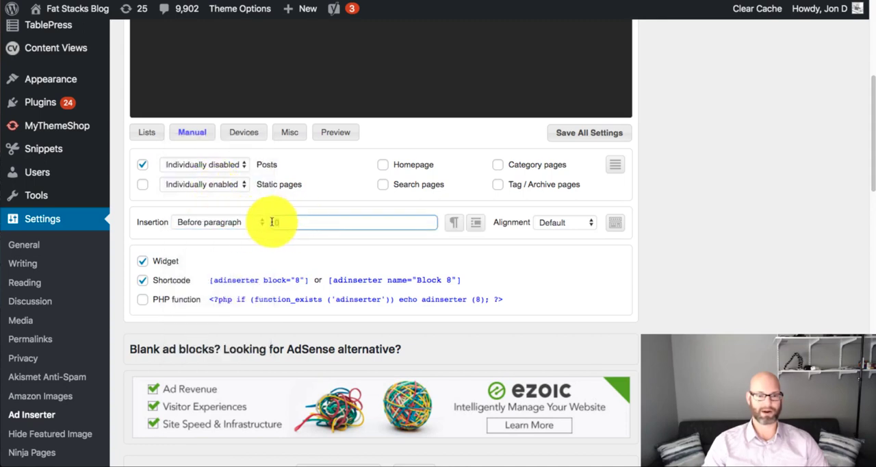
text(5)
- Change Block 8's insertion position to After image
click(226, 223)
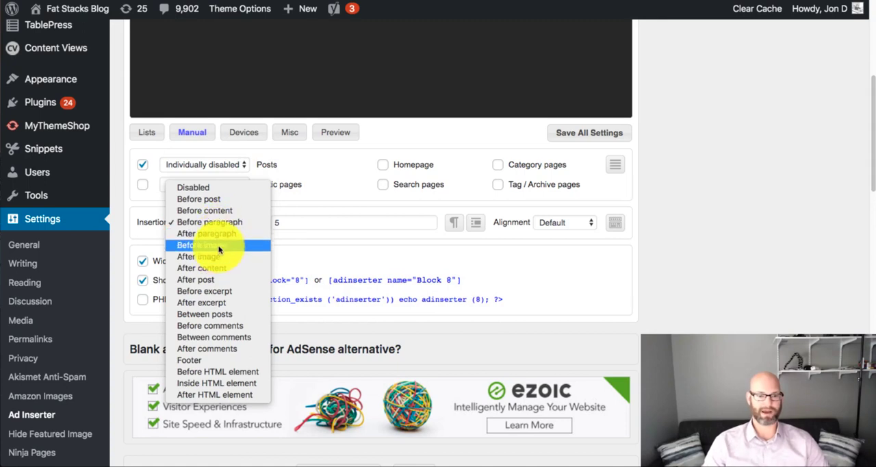
click(216, 261)
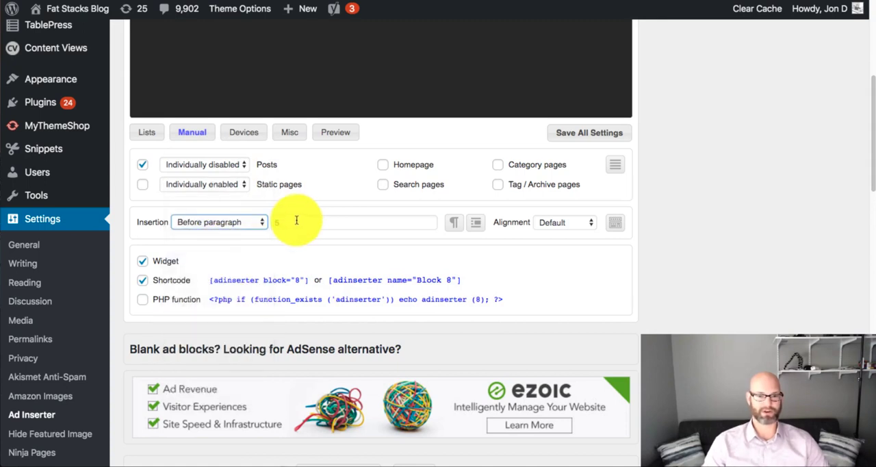
click(244, 226)
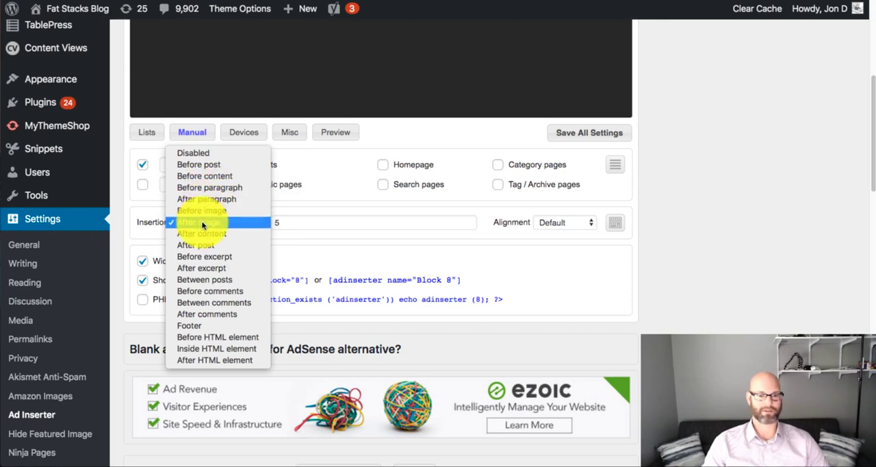
click(332, 202)
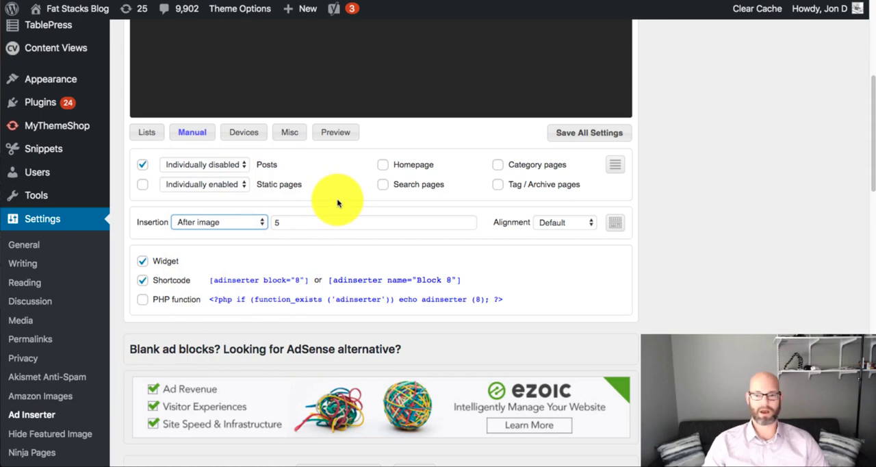
- Show Block 8's black list and white list settings for categories, tags, post IDs and URLs
click(145, 135)
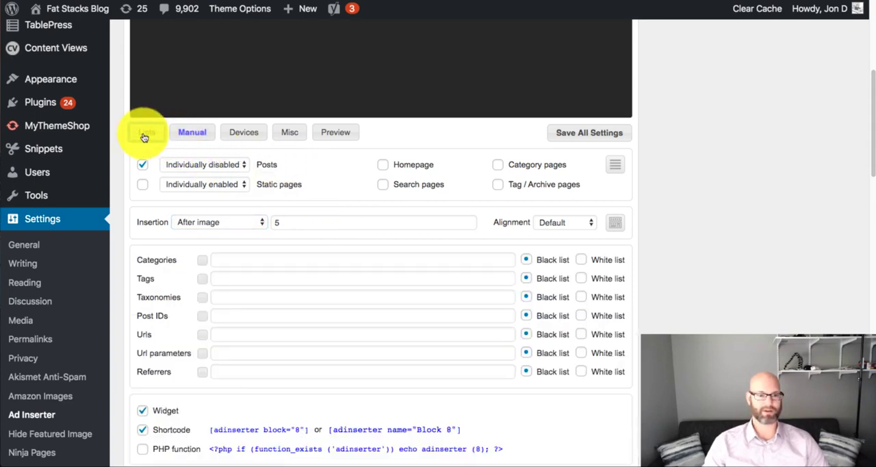
scroll(154, 186, down, 1)
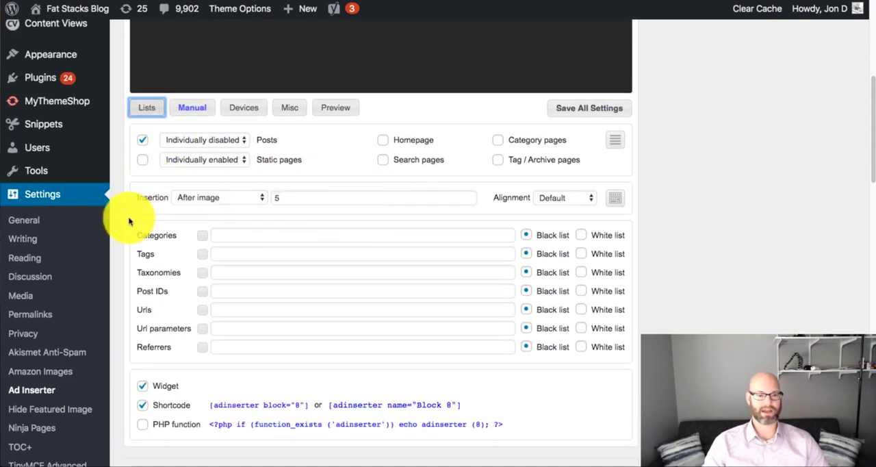
scroll(311, 219, down, 3)
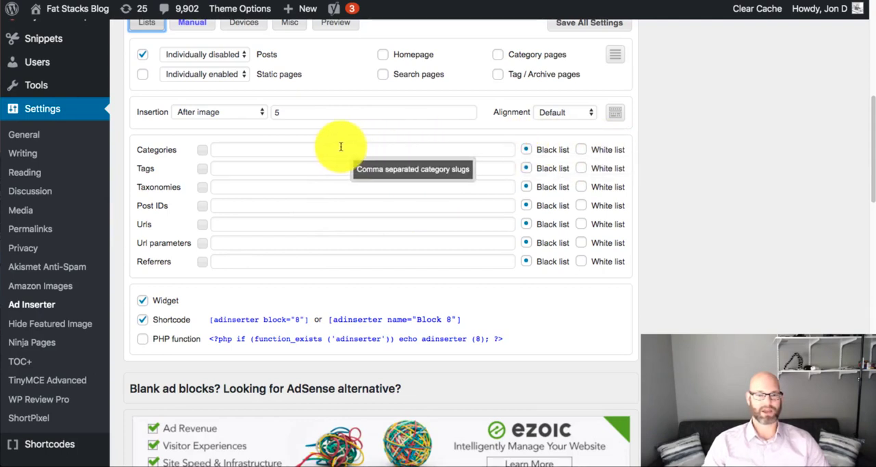
- Try switching Block 8's Categories filter to White list, and return it to Black list
click(581, 149)
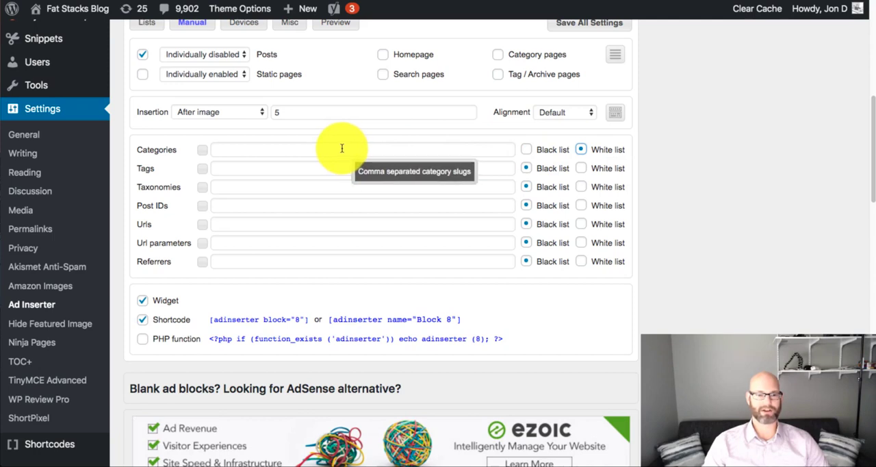
click(317, 147)
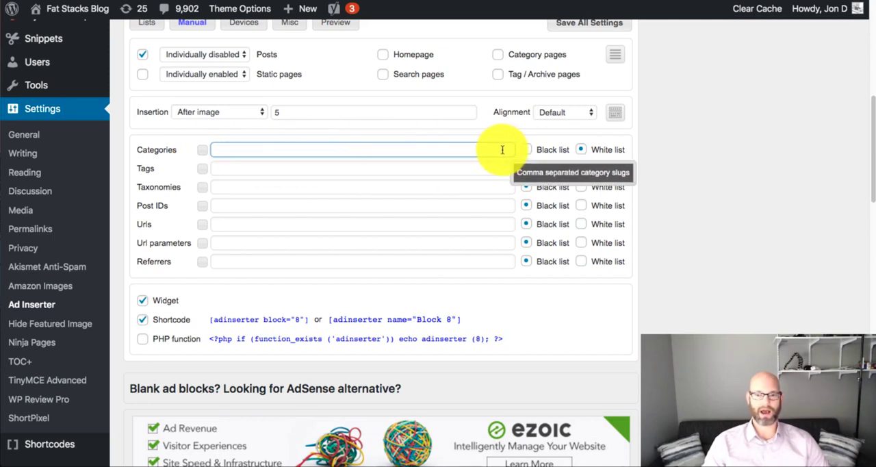
click(530, 151)
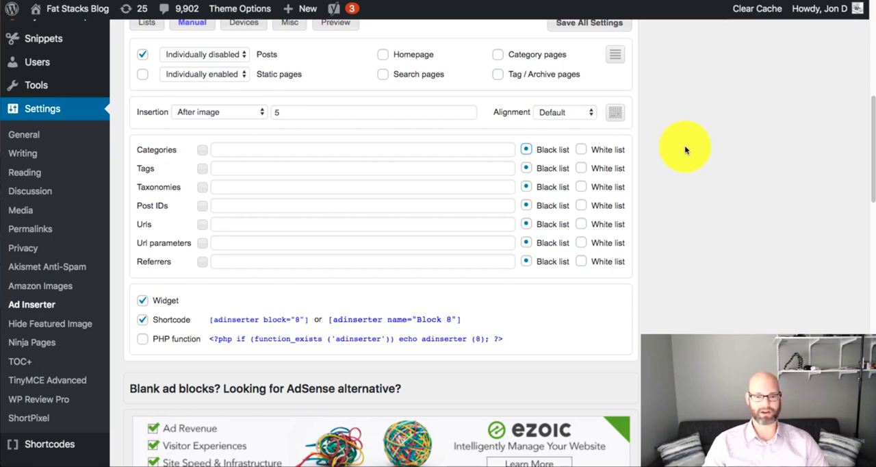
- Show Block 8's device detection settings and examine the desktop, tablet and phone options
scroll(686, 149, down, 3)
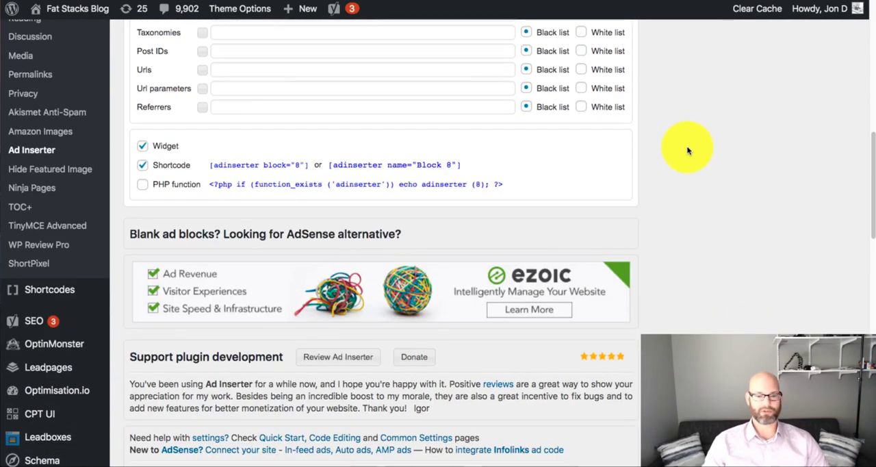
scroll(689, 150, up, 5)
scroll(688, 150, up, 3)
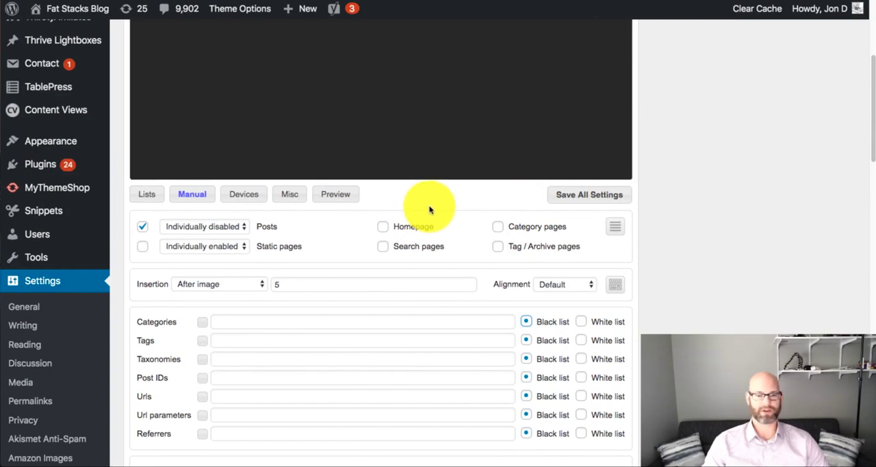
click(248, 196)
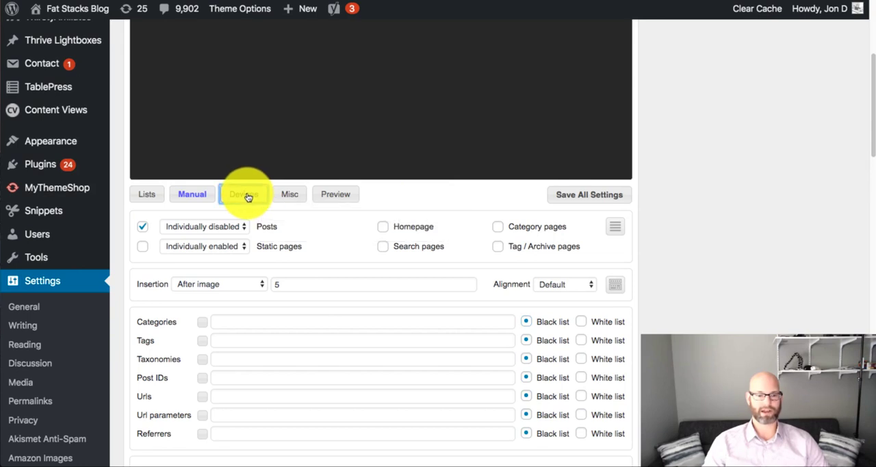
scroll(280, 194, down, 3)
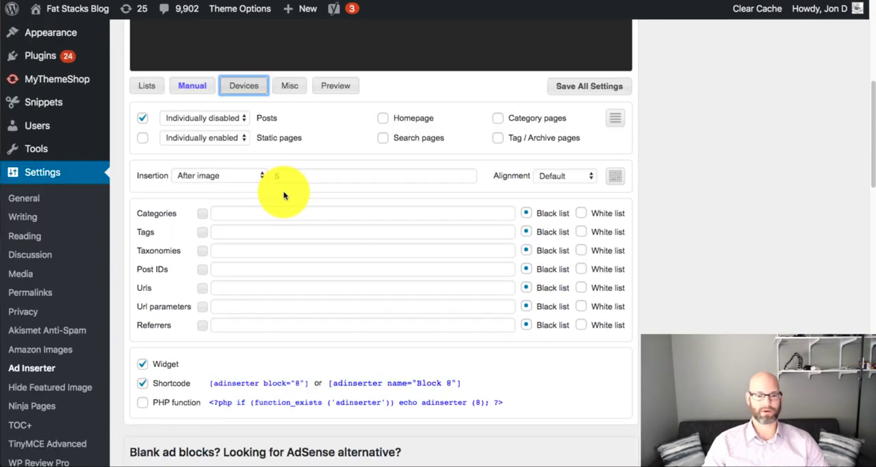
click(241, 88)
scroll(304, 141, down, 3)
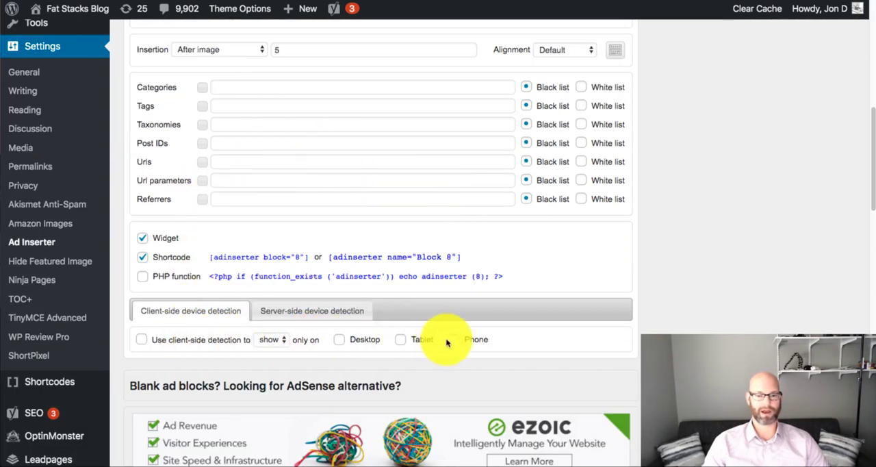
- Show Block 8's miscellaneous settings, examine the insertion options, and hide them again
scroll(397, 193, up, 5)
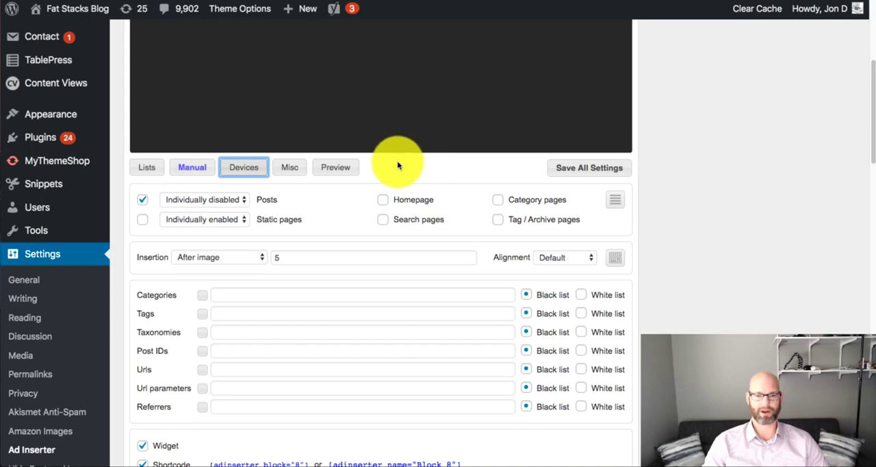
click(299, 170)
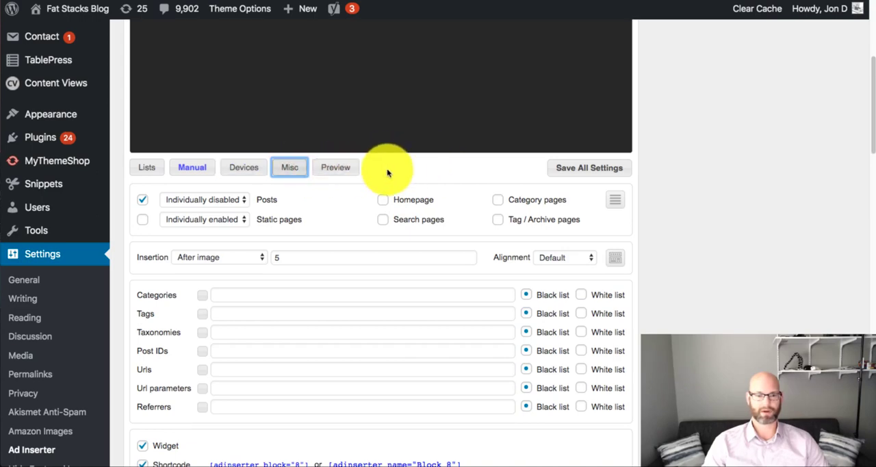
scroll(394, 172, down, 8)
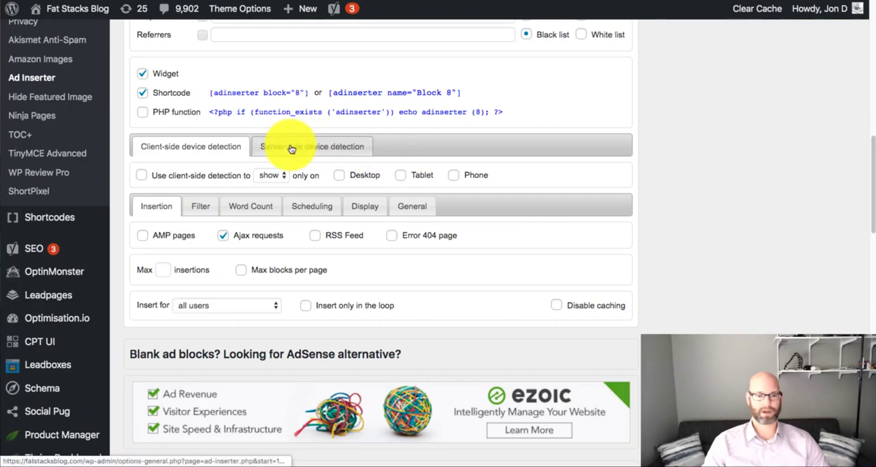
scroll(384, 143, up, 7)
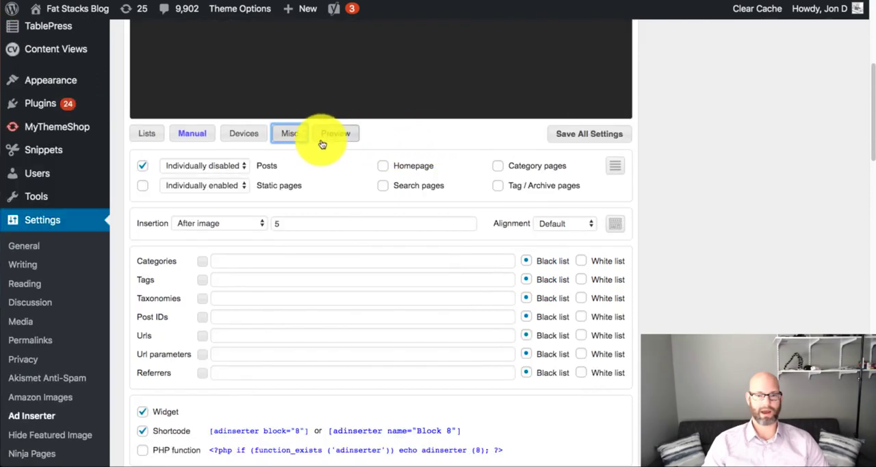
click(280, 137)
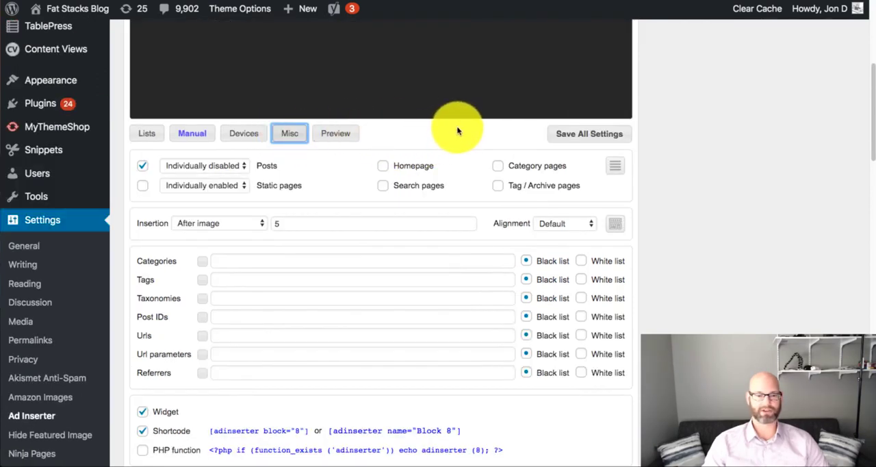
- Look through ad blocks 9, 10 and 11, ending on Block 12
scroll(667, 134, up, 5)
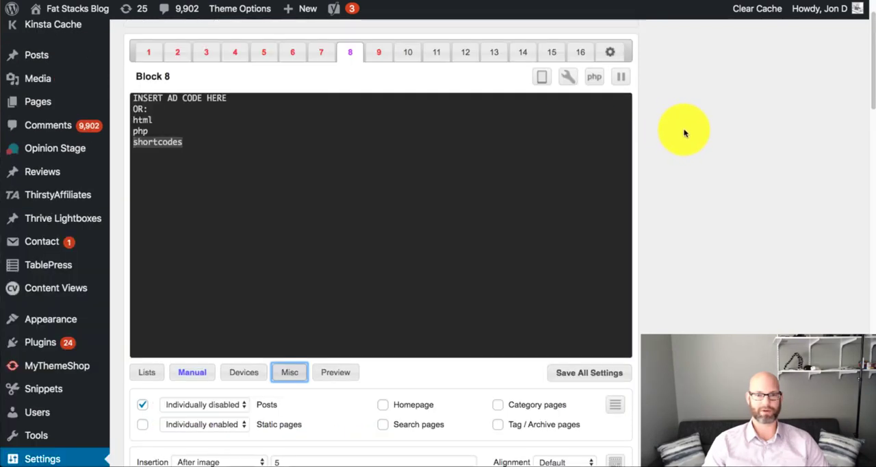
scroll(684, 133, up, 1)
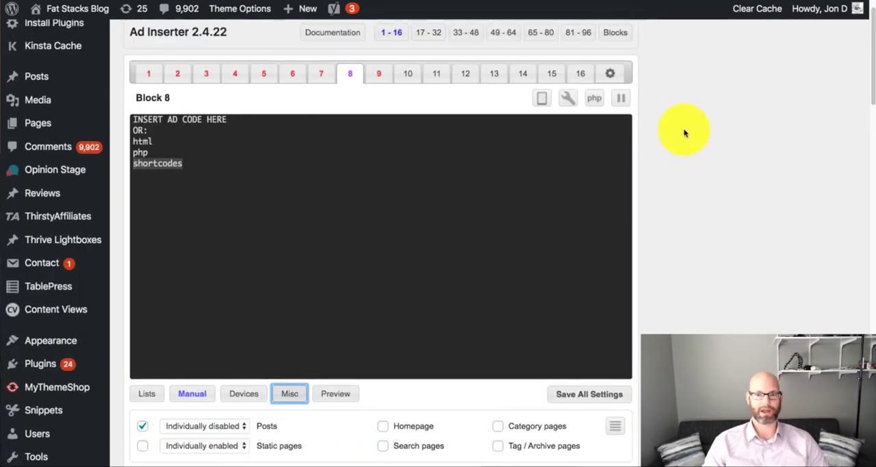
click(378, 77)
click(414, 72)
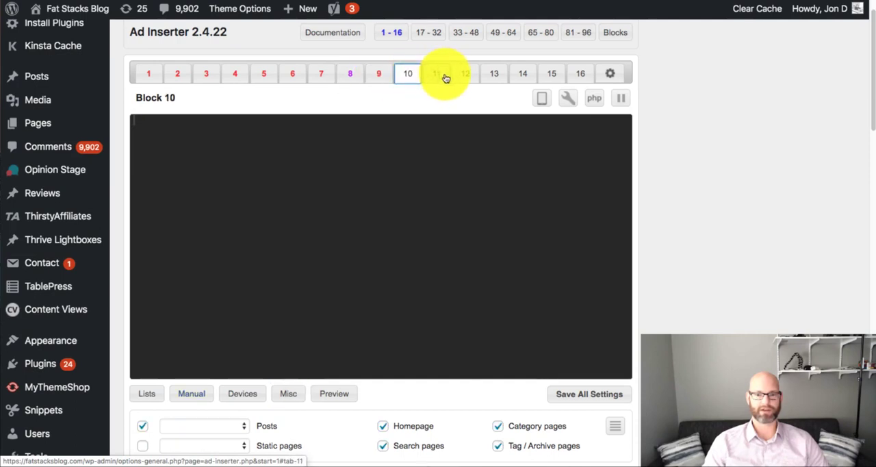
click(444, 74)
click(471, 73)
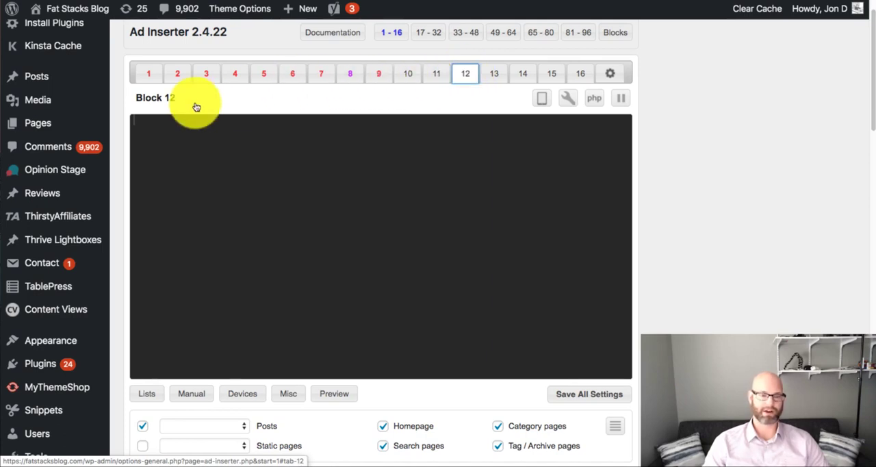
scroll(225, 181, down, 3)
scroll(213, 251, up, 3)
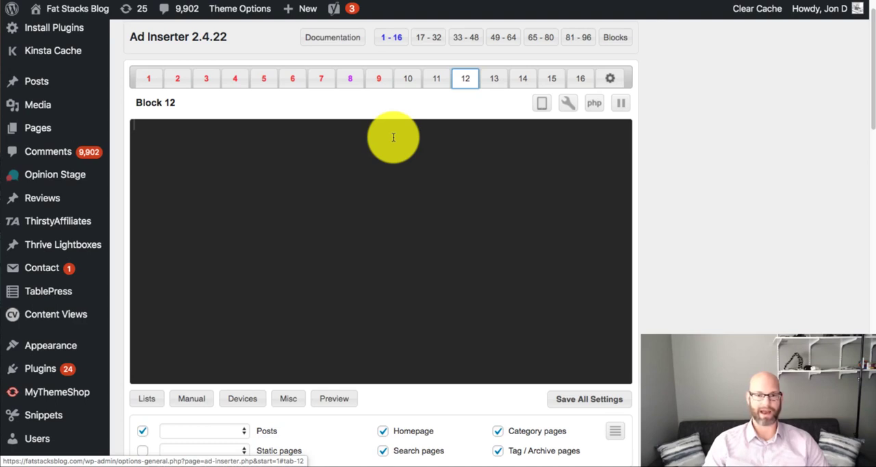
scroll(707, 160, down, 1)
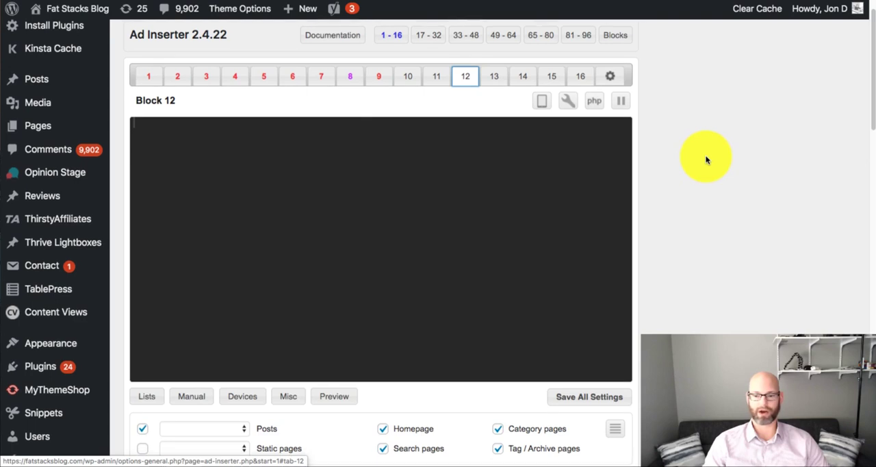
scroll(706, 160, down, 1)
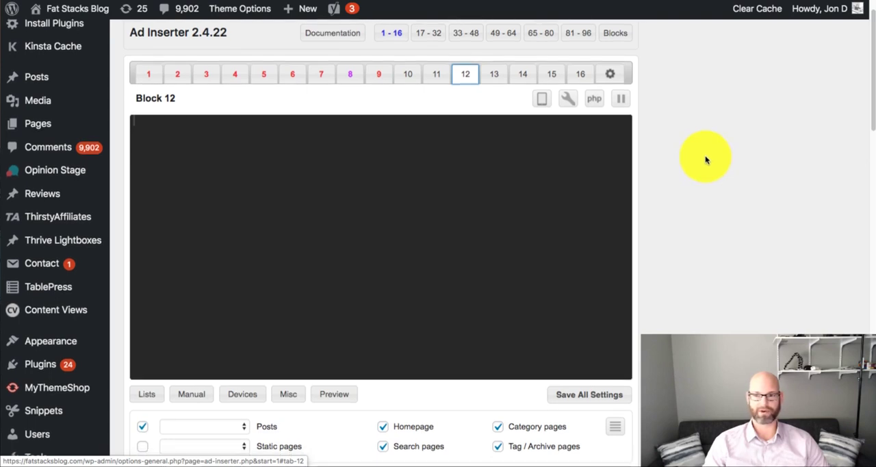
scroll(707, 159, down, 1)
scroll(706, 160, down, 1)
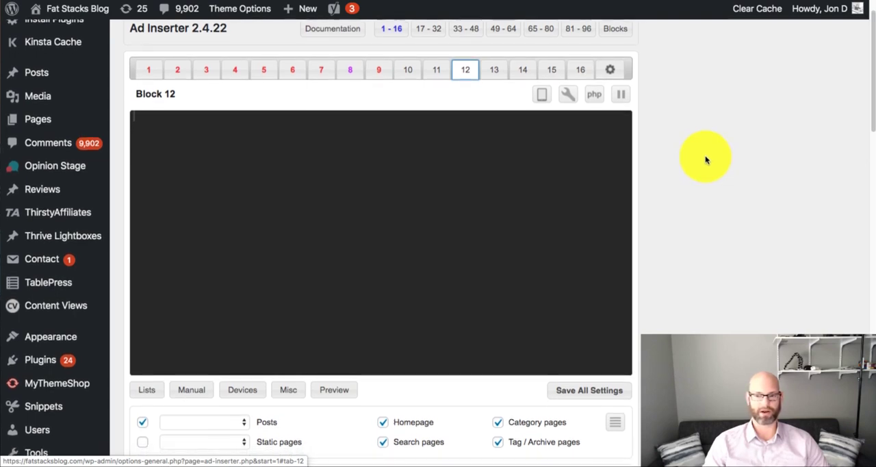